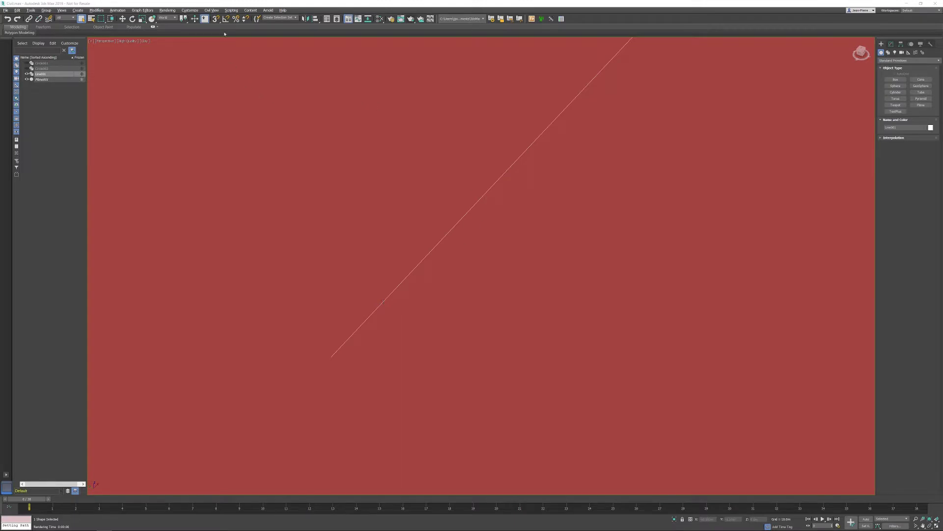
- Open the Civil View menu in Civil.max, which contains the single drawn line
click(212, 10)
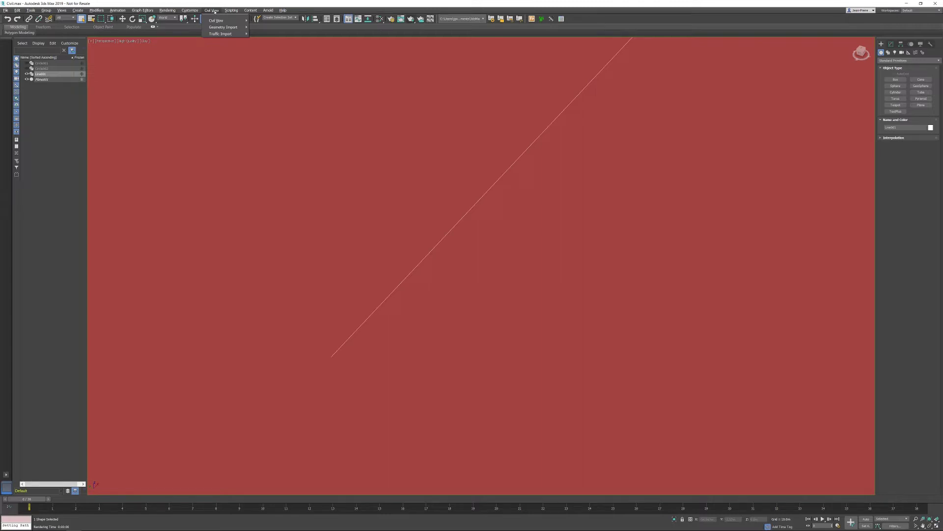
- Launch the Object Placement Style Editor from Civil View > Civil View
mouse_move(221, 20)
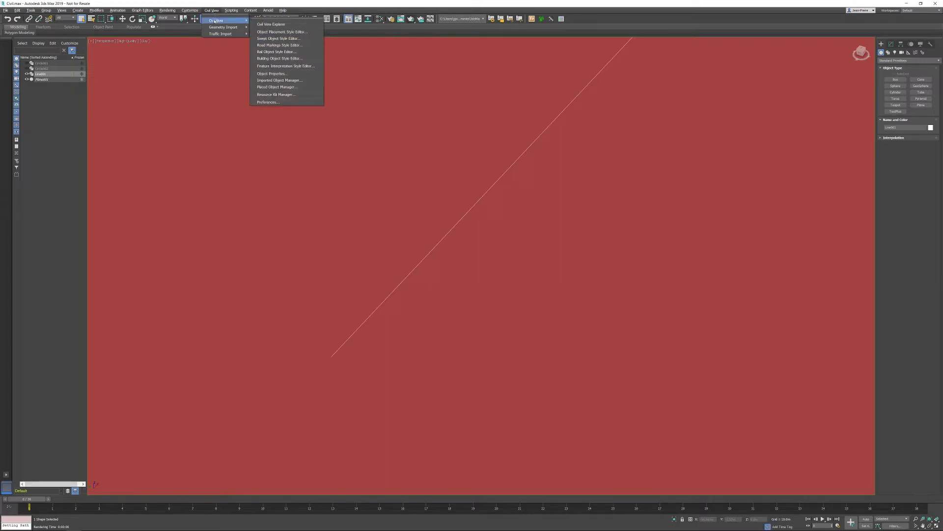
click(308, 32)
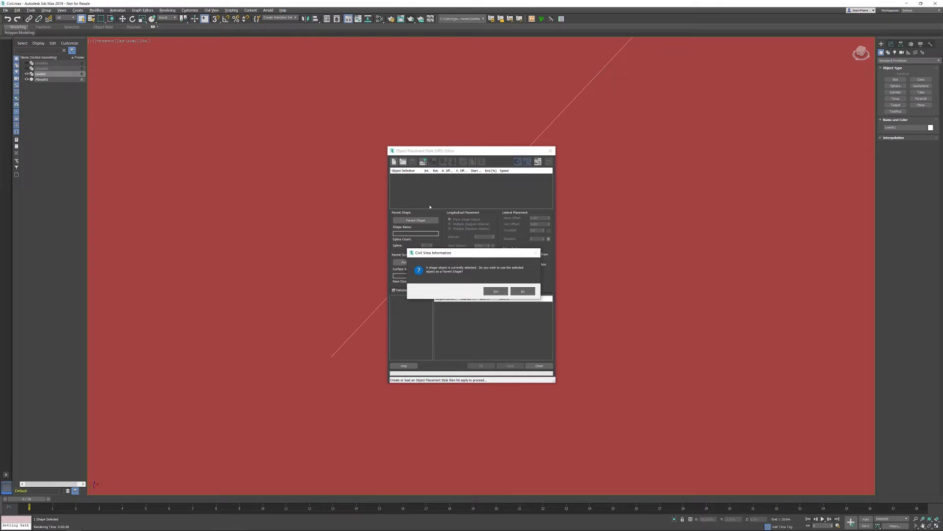
- Accept Line001 as the parent shape and add a new Vehicles > Cars element
click(495, 291)
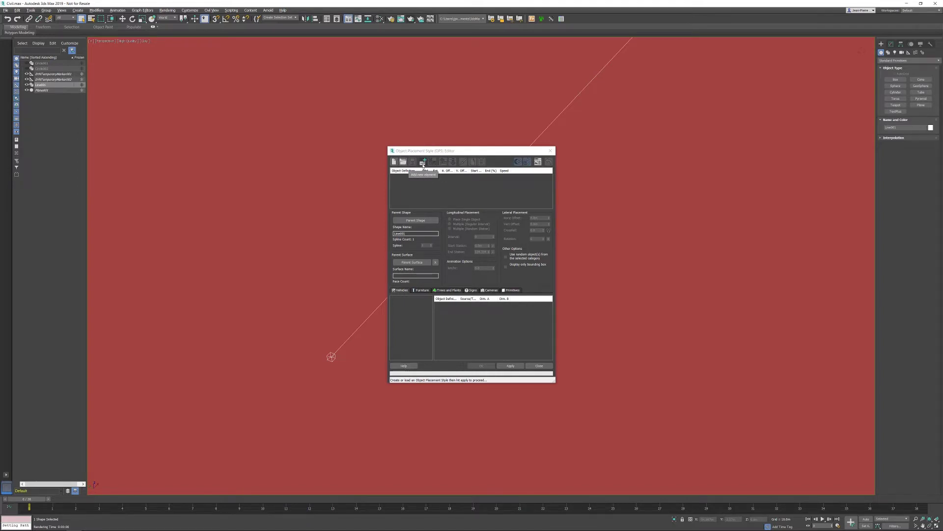
click(423, 166)
click(404, 291)
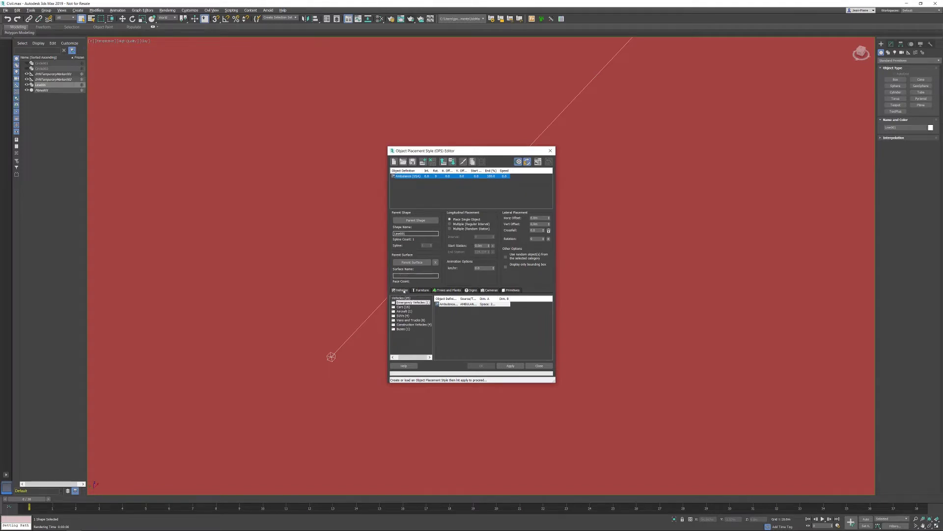
click(402, 307)
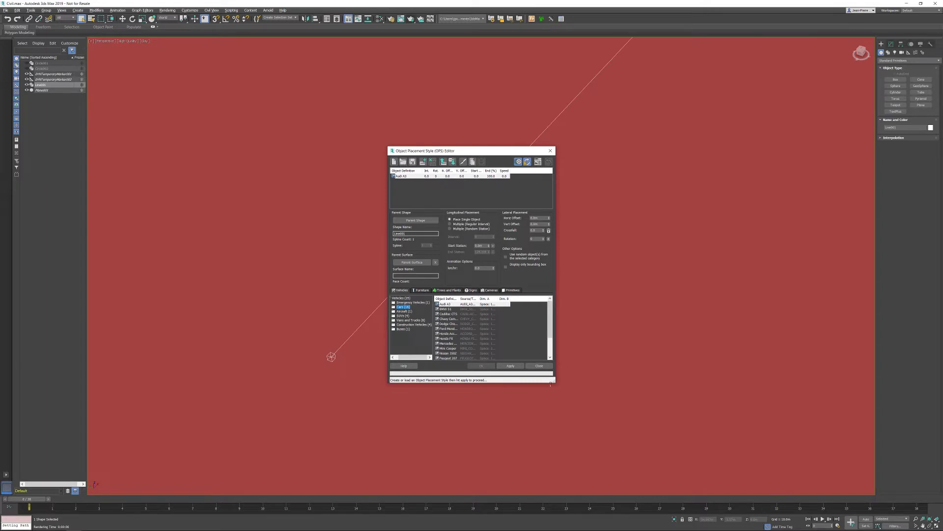
drag(555, 382, 596, 411)
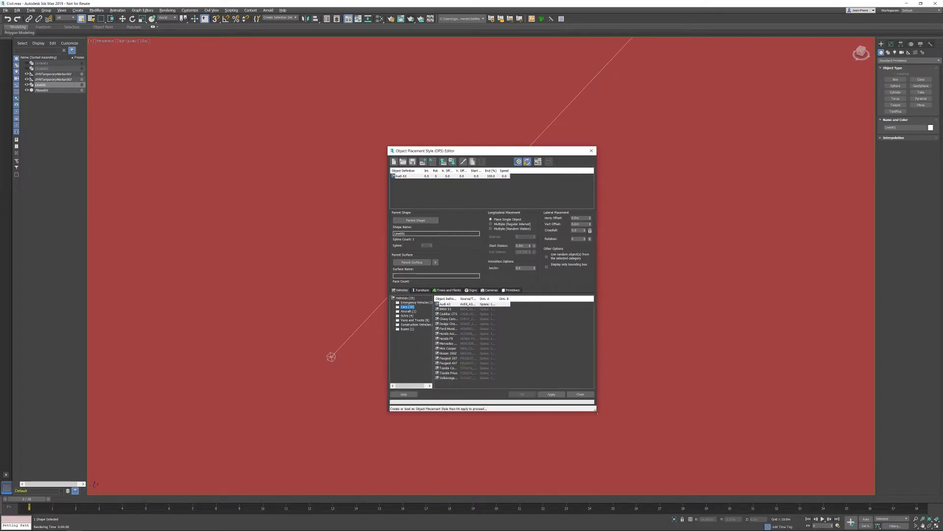
- Show the car definitions as Large Icons, choose the Audi A3 and create it along the line
click(531, 336)
right_click(531, 336)
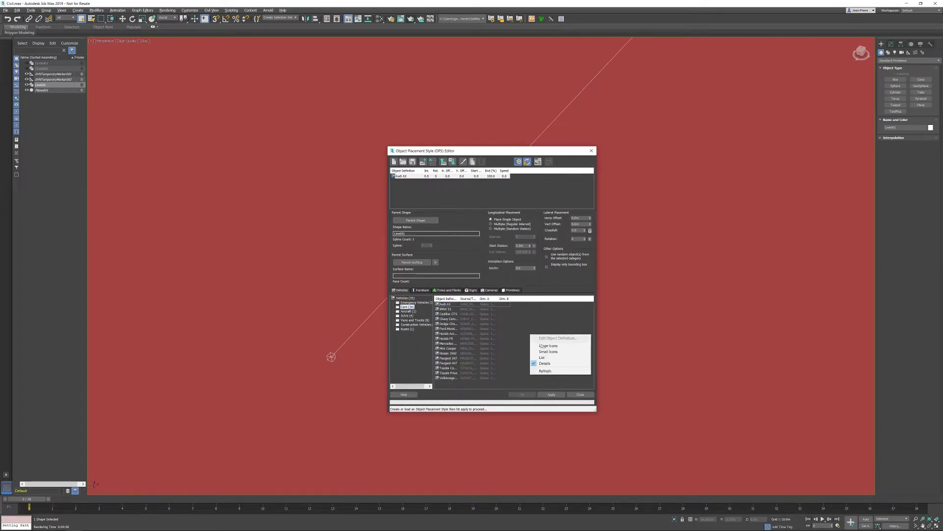
click(548, 346)
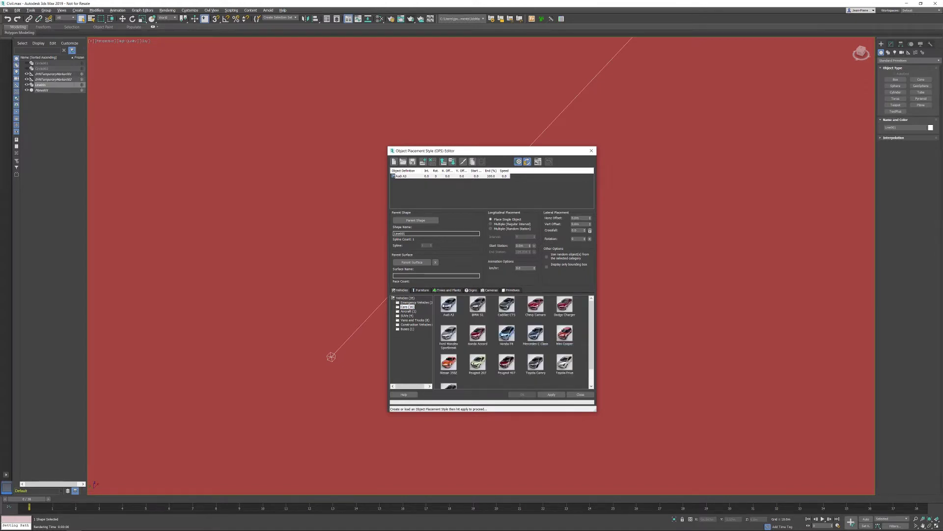
click(444, 305)
click(551, 396)
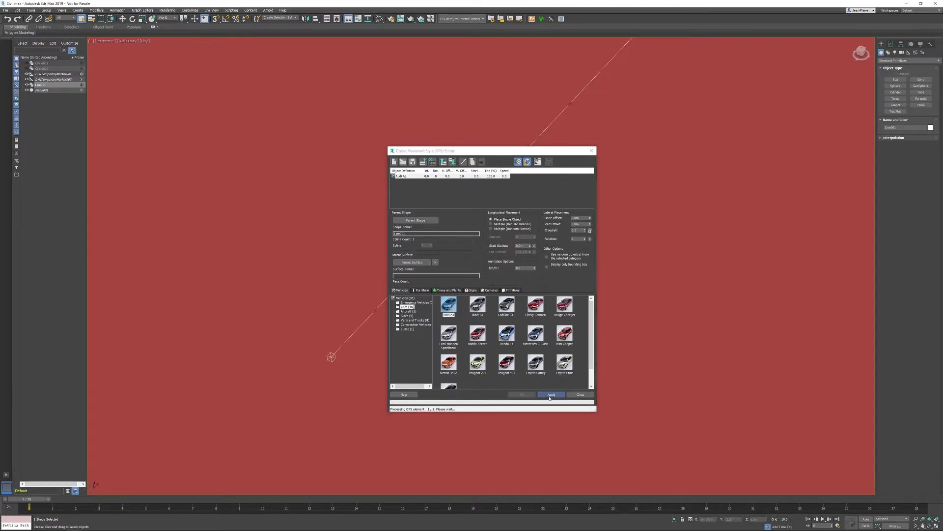
- Close the placement style editor without saving the style
click(580, 395)
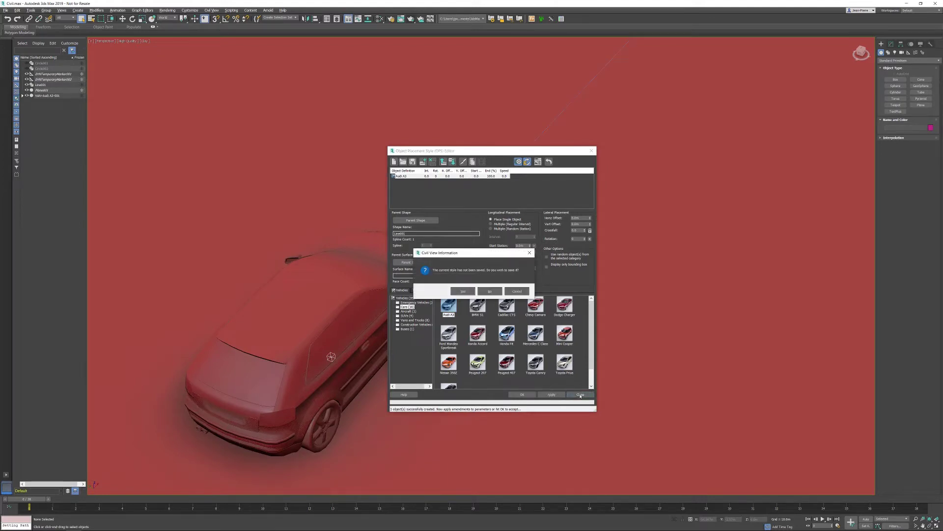
click(491, 291)
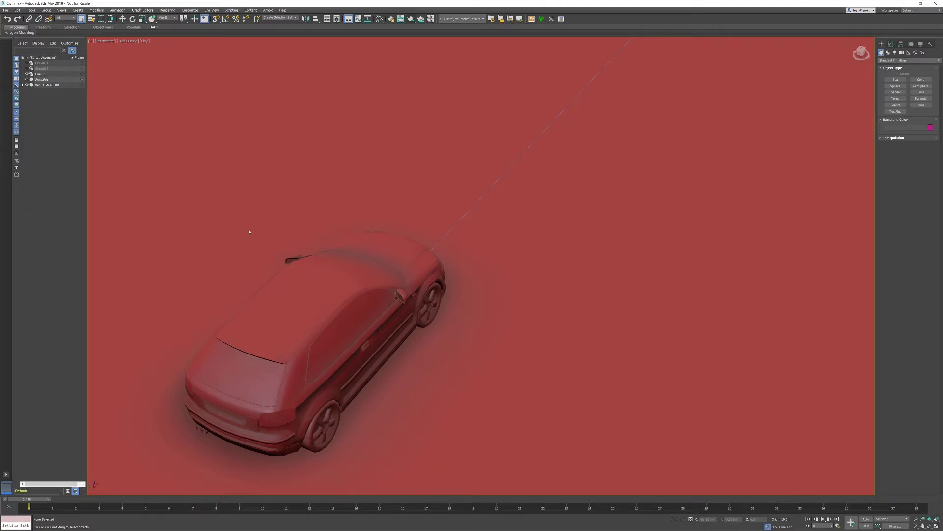
- Switch the viewport from Clay to Default Shading and select the Audi A3
click(145, 40)
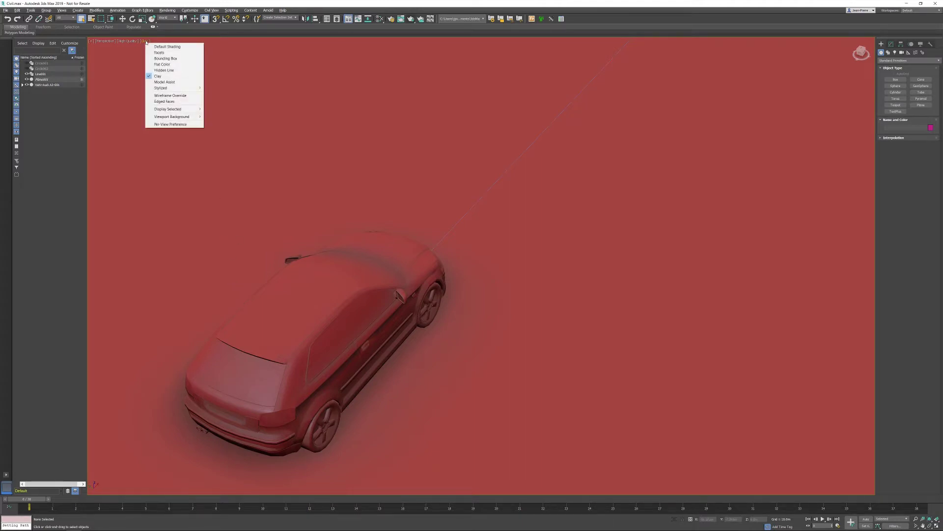
click(185, 47)
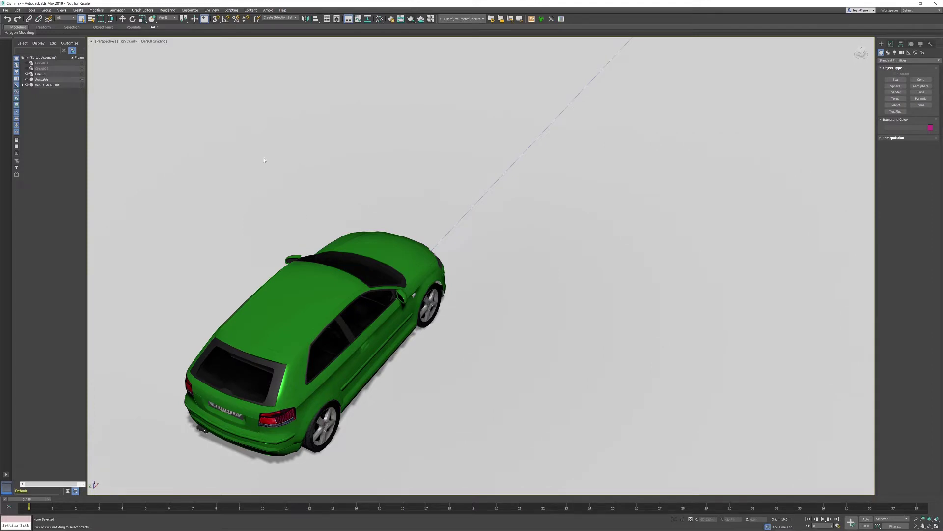
click(321, 314)
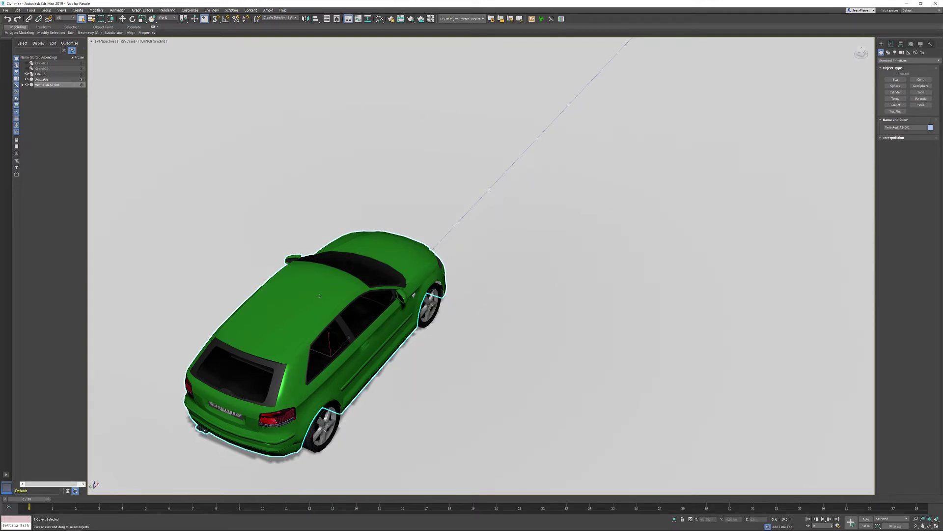
- Add an OpenSubdiv modifier to the Audi A3 car body
click(892, 45)
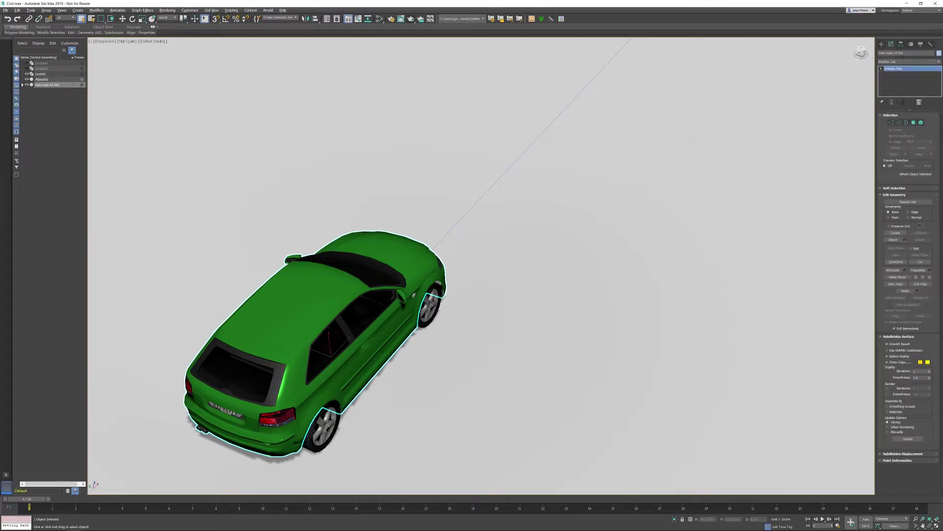
click(939, 62)
scroll(940, 117, down, 2)
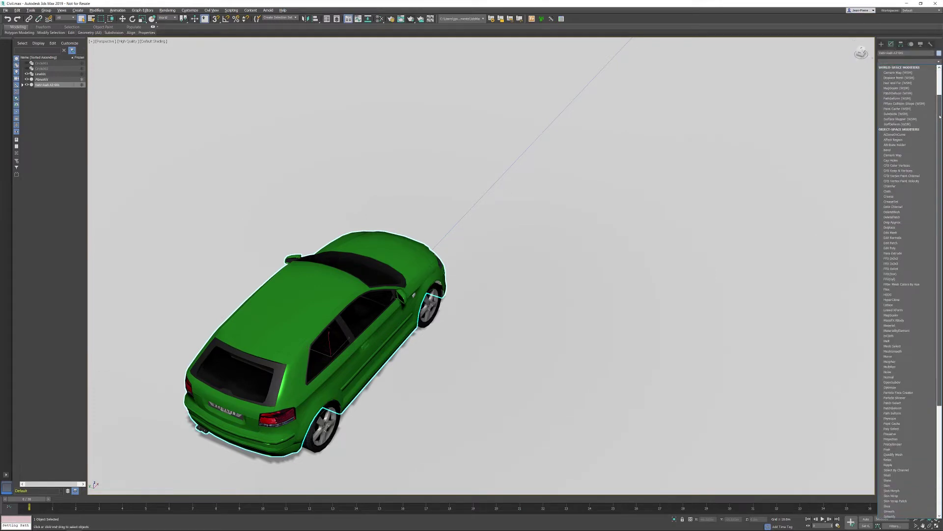
scroll(940, 117, down, 1)
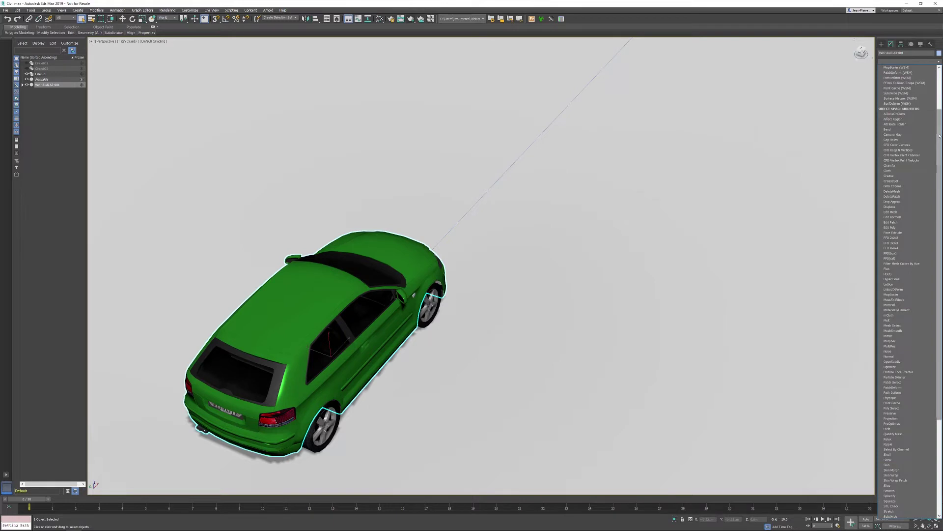
click(892, 362)
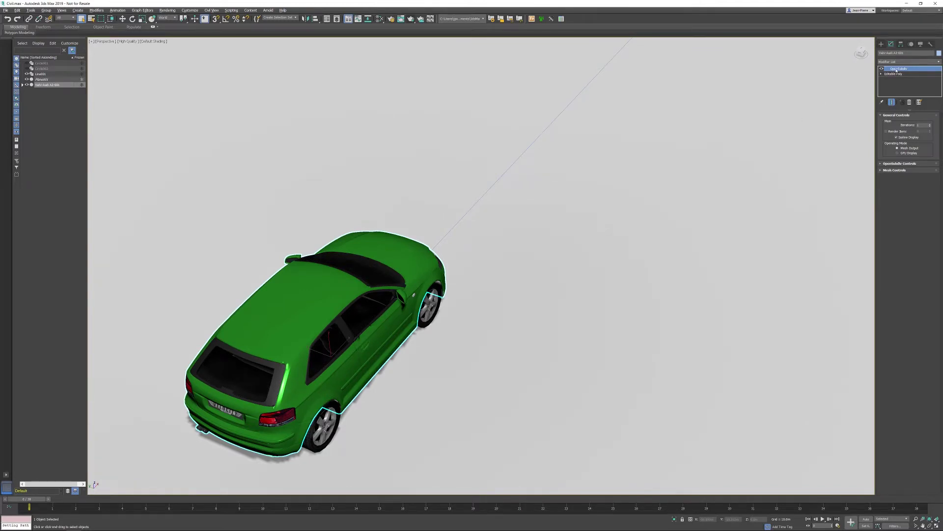
- Copy the OpenSubdiv modifier onto the front and rear wheels, then reselect the vehicle group
drag(896, 70, 432, 307)
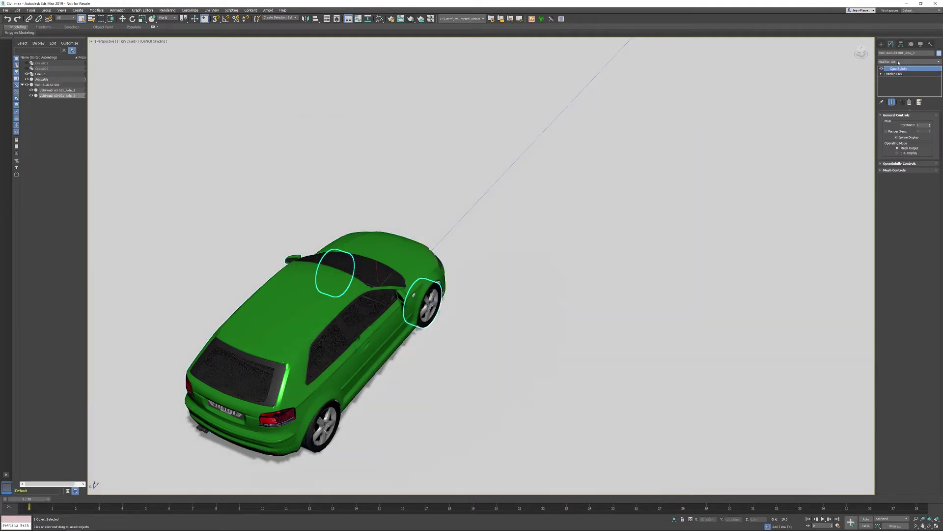
drag(899, 69, 329, 425)
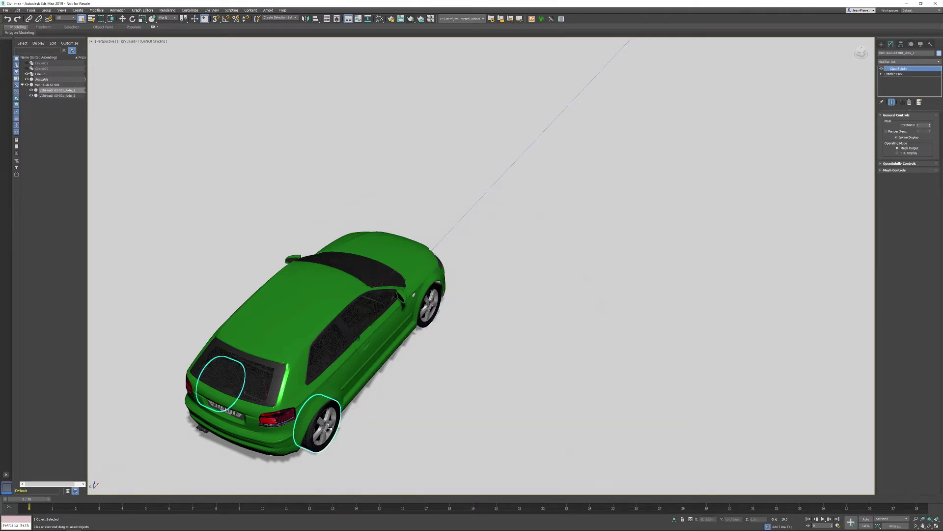
click(323, 311)
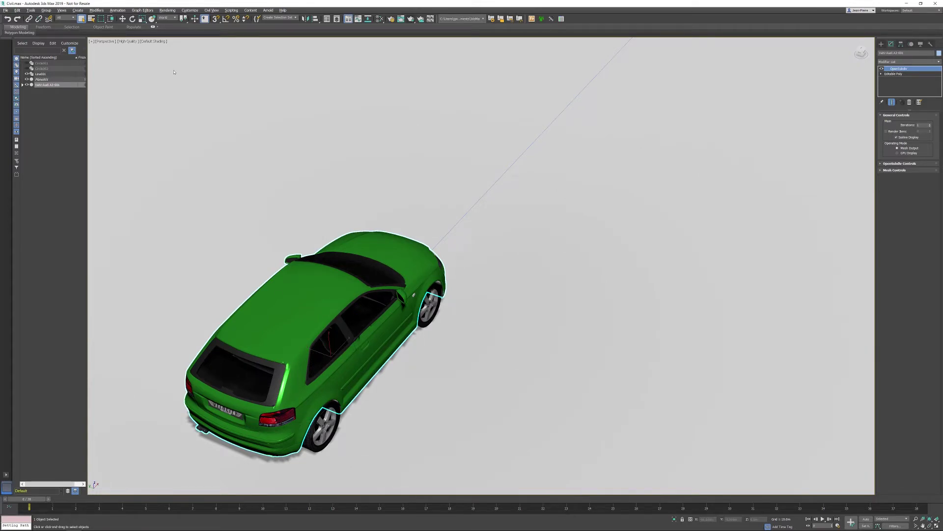
click(128, 42)
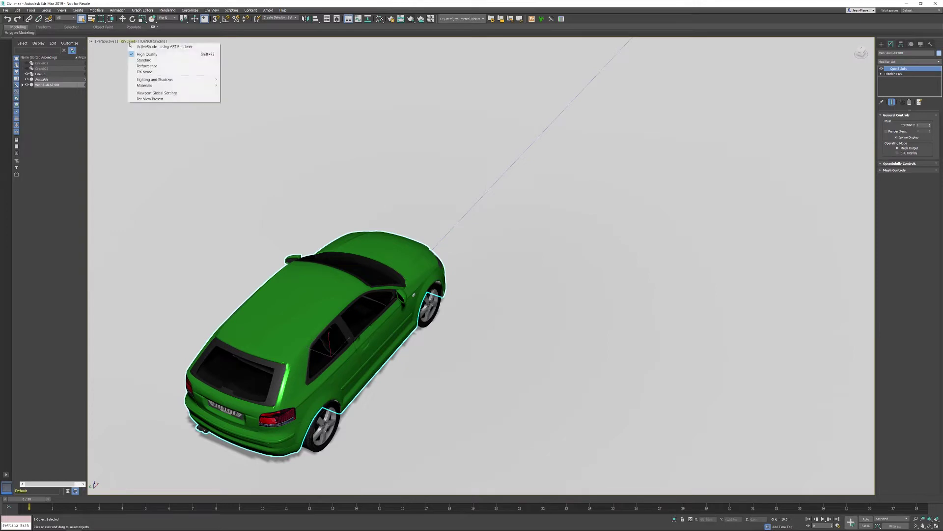
click(165, 46)
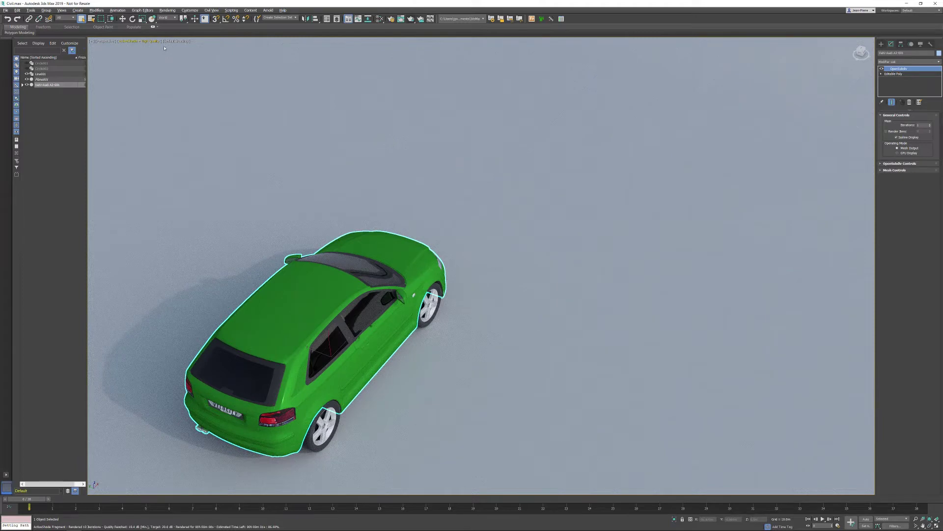
click(149, 43)
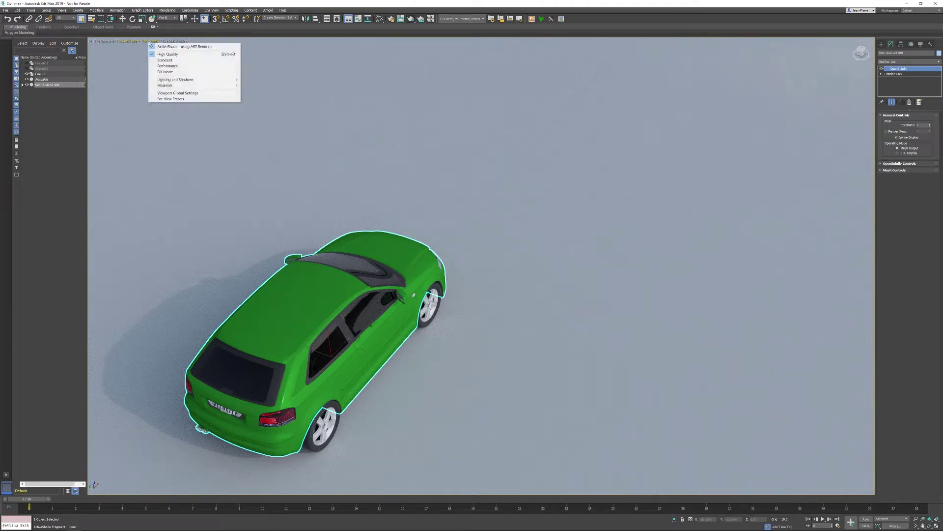
click(167, 47)
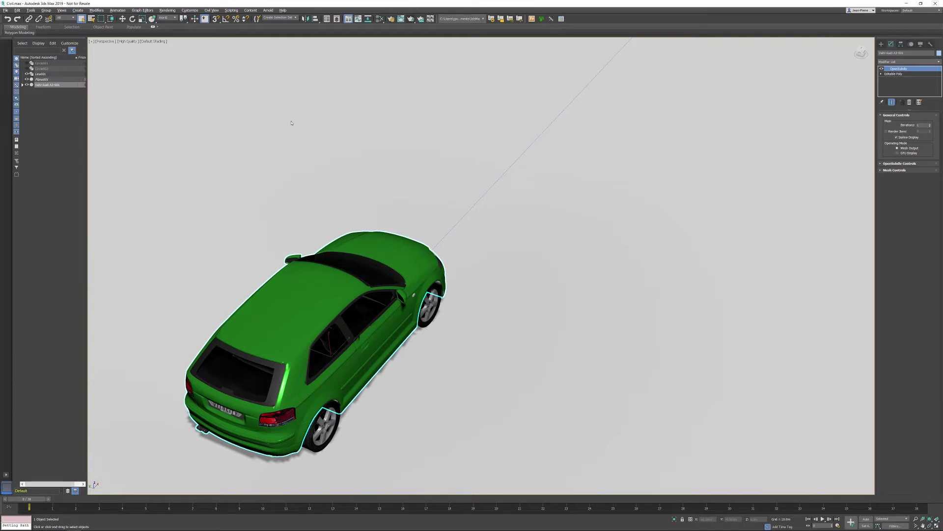
- Convert the scene to ART-compatible features with the Scene Converter and close it
click(168, 11)
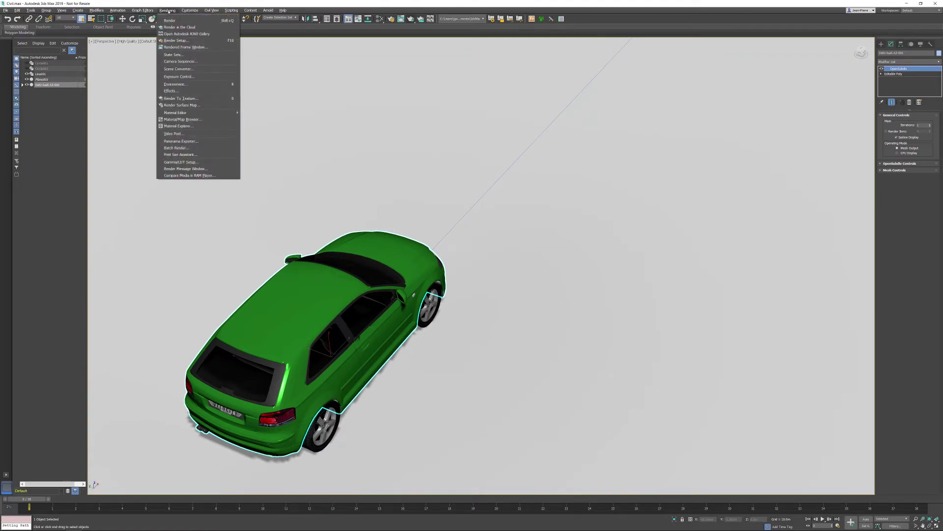
click(195, 70)
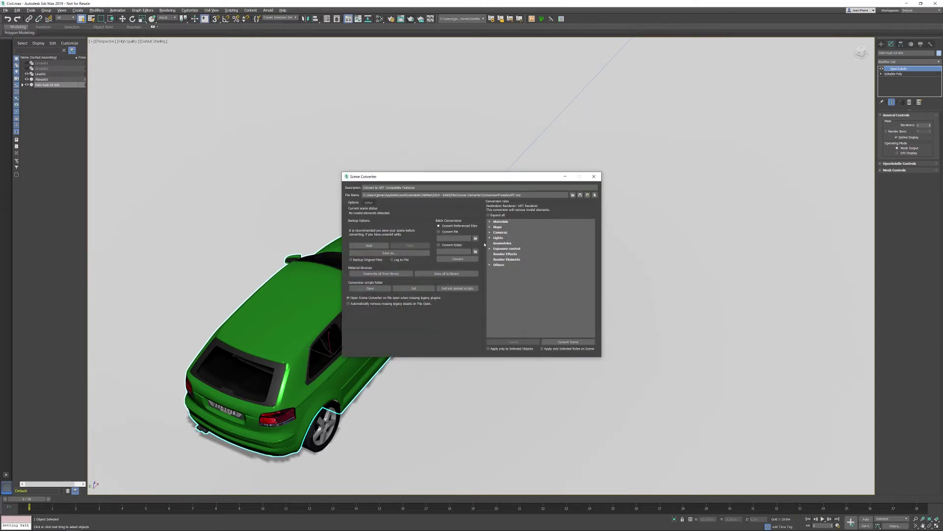
click(570, 342)
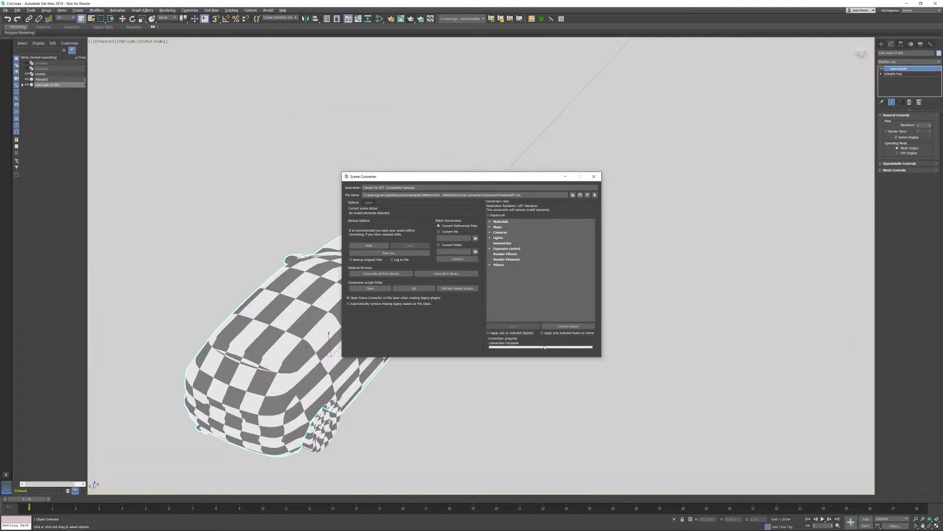
click(594, 177)
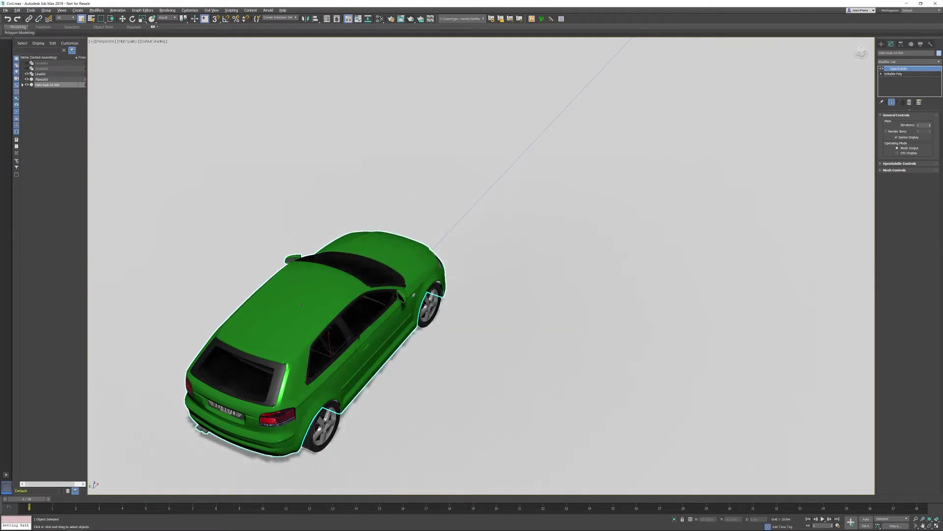
- Load the selected car's CivilView Multi/Sub-Object material into the Slate Material Editor
click(380, 19)
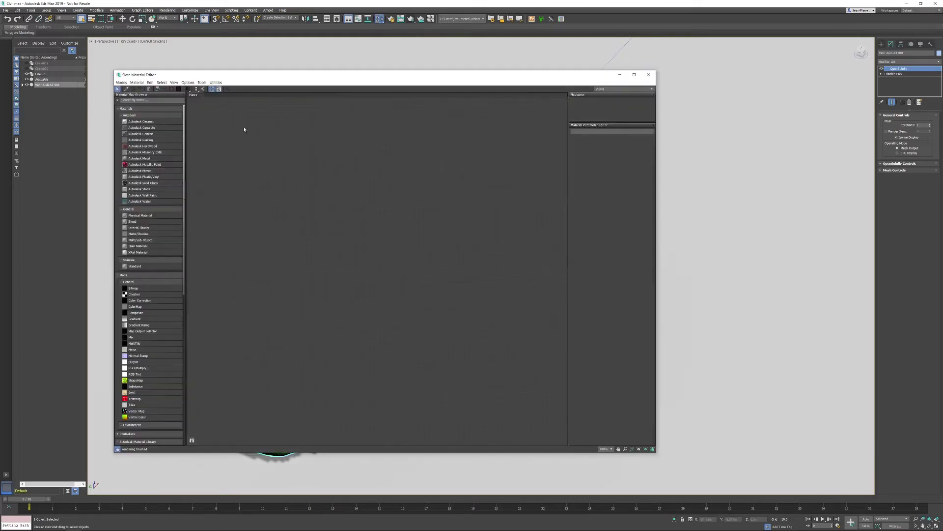
click(137, 82)
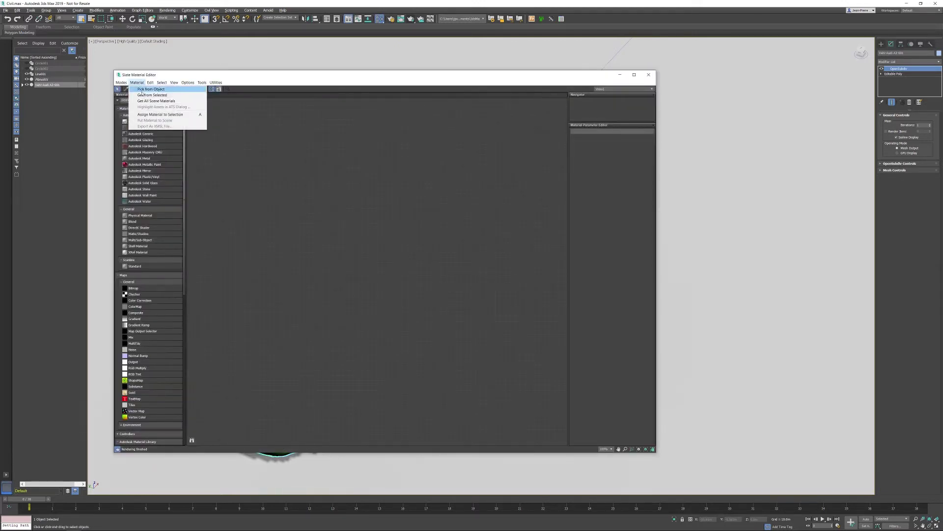
click(162, 96)
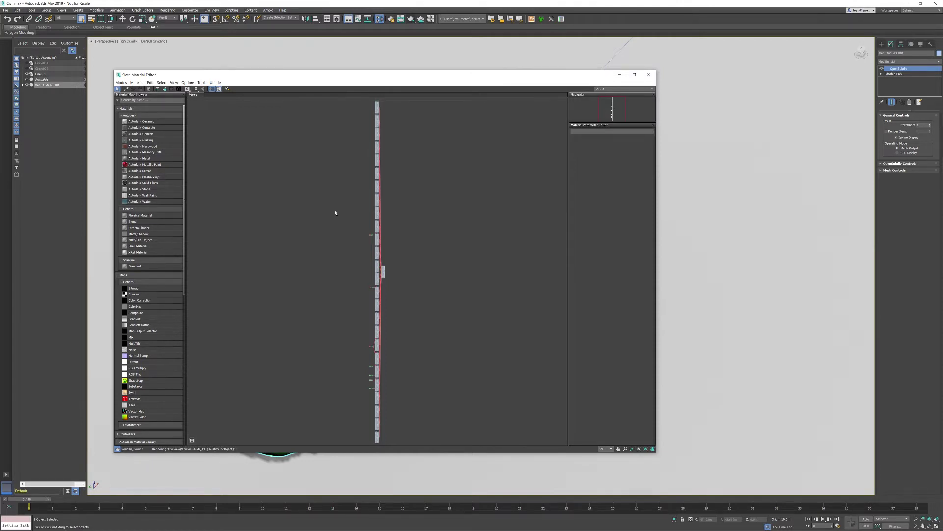
scroll(388, 283, up, 10)
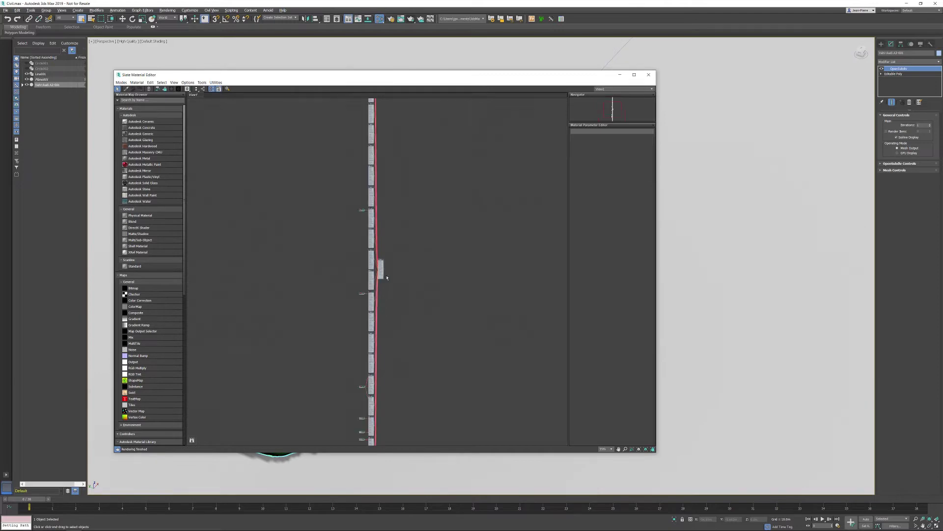
scroll(387, 265, up, 8)
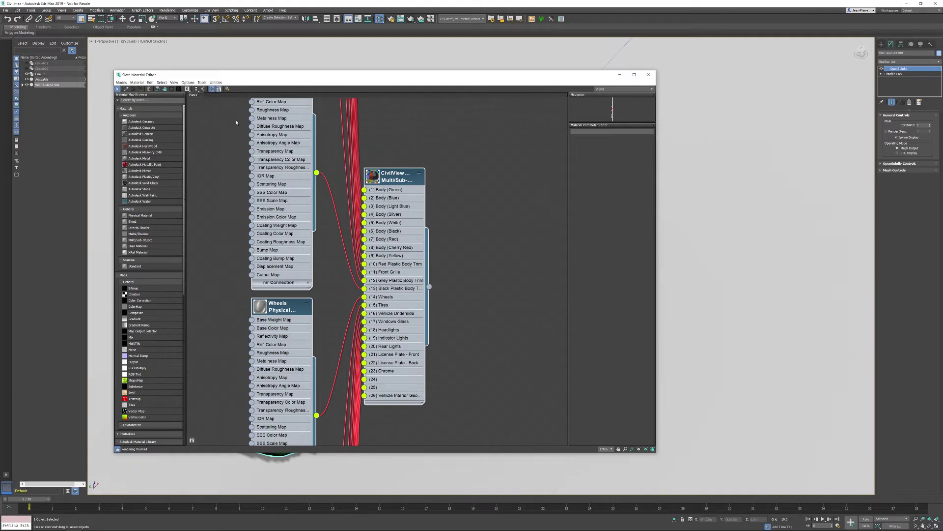
click(216, 82)
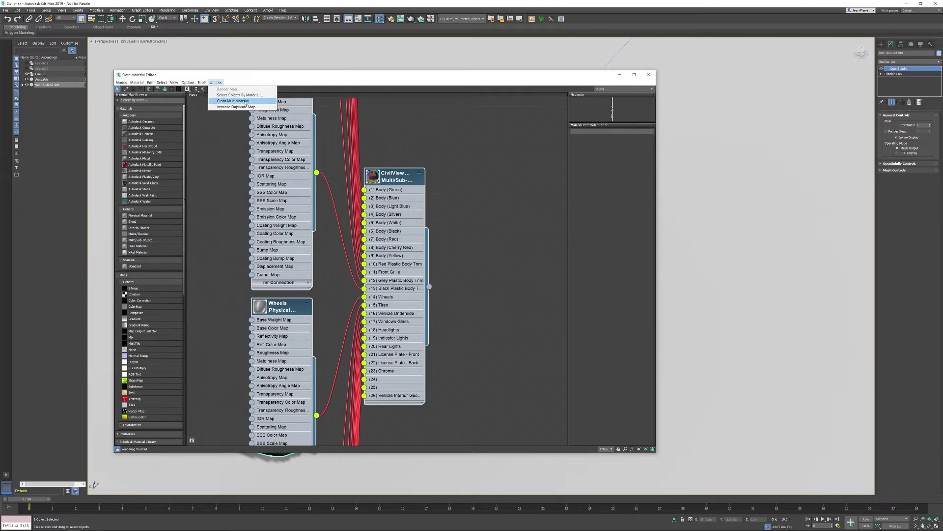
- Clean the multi-material, leaving 12 connected sub-materials
click(248, 101)
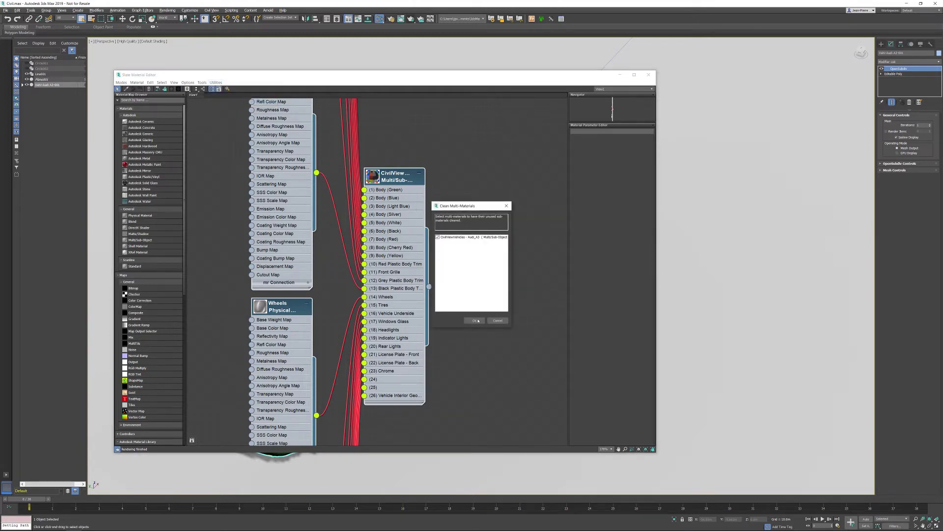
click(475, 321)
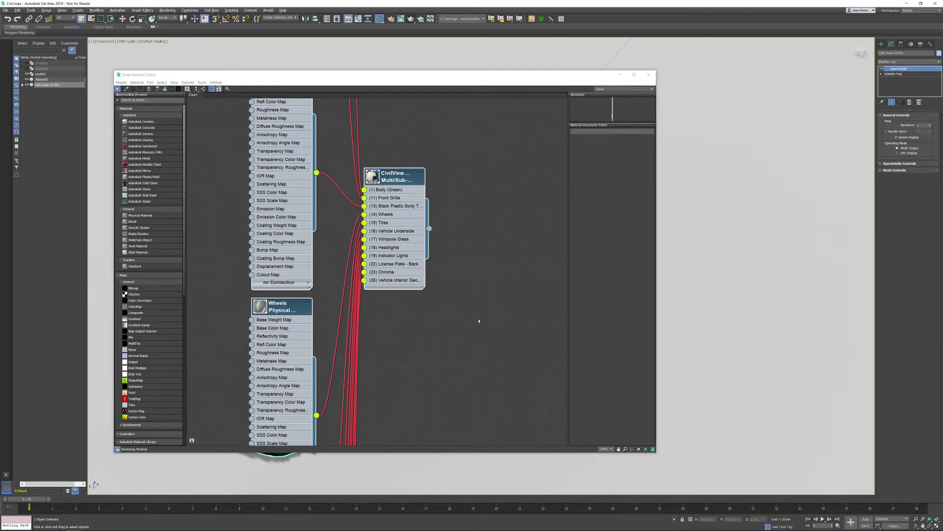
- Pan the node view past the Trim Black, Front Grille and Trim Red material nodes
middle_drag(391, 159, 458, 388)
middle_drag(406, 190, 399, 260)
middle_drag(388, 123, 401, 219)
middle_drag(399, 169, 403, 340)
middle_drag(401, 123, 406, 261)
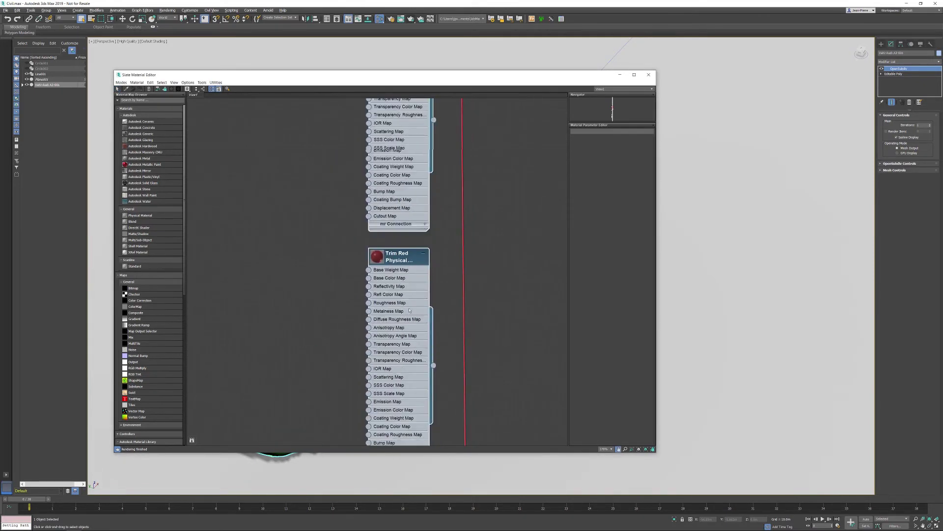
middle_drag(405, 148, 409, 214)
middle_drag(415, 86, 420, 344)
- Pan further down to the body colour nodes and the black body material
middle_drag(410, 123, 413, 226)
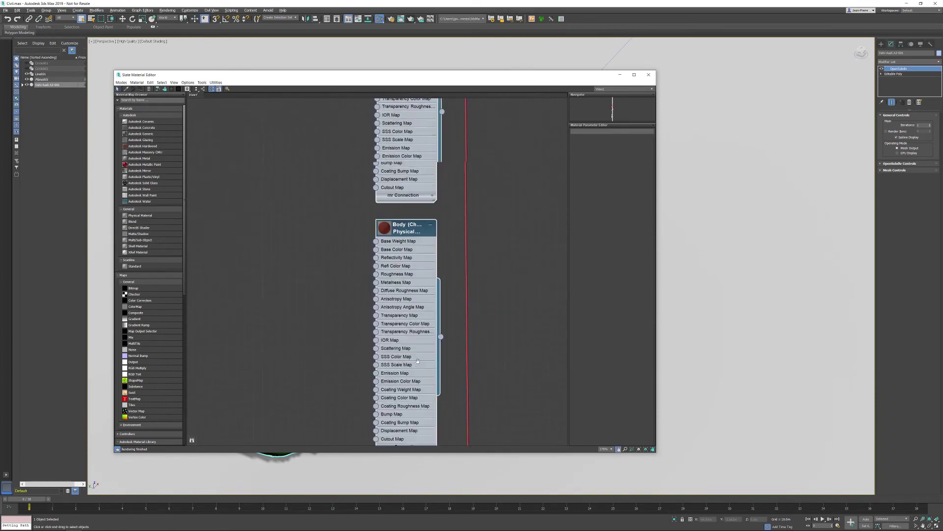
mouse_move(408, 98)
middle_down()
mouse_move(410, 246)
mouse_move(406, 91)
middle_up()
middle_drag(405, 344, 402, 211)
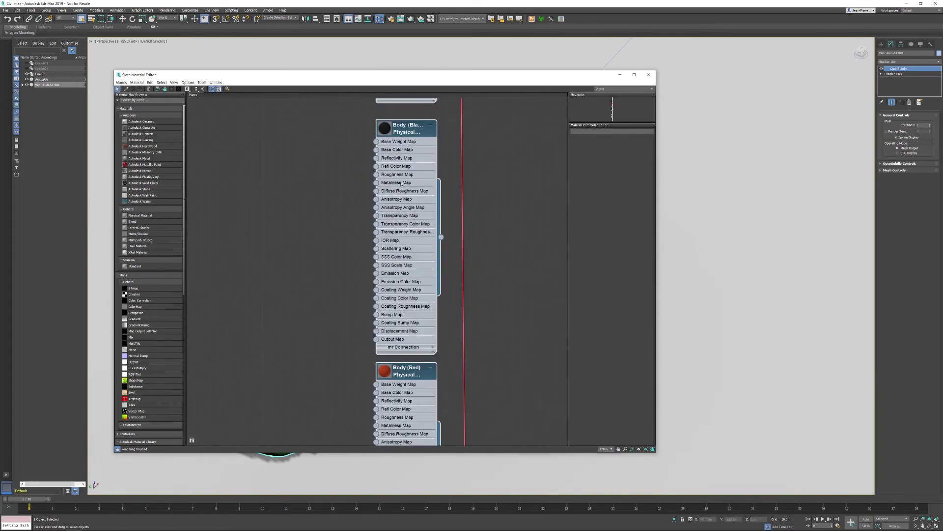
middle_drag(400, 388, 398, 263)
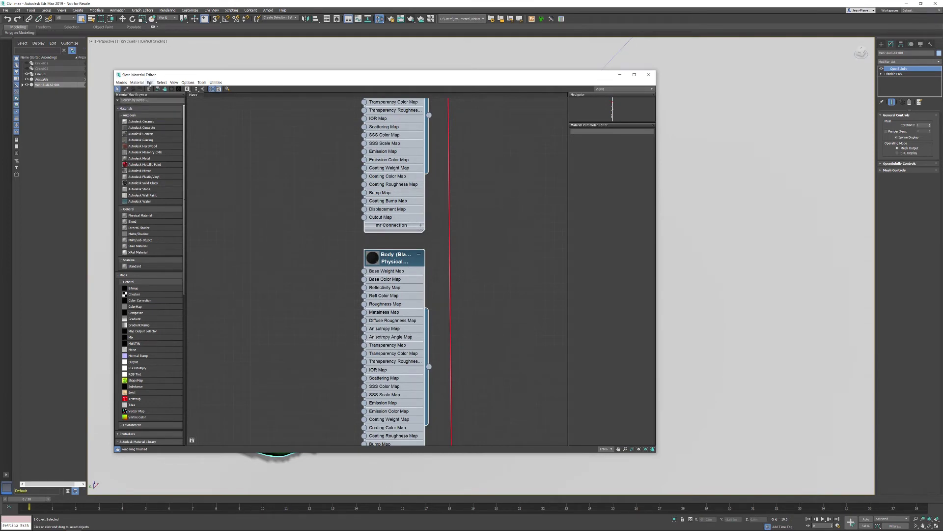
click(150, 83)
- Clear View1, reload the car's material tree, and zoom in on the Body and Front Grille nodes
click(163, 94)
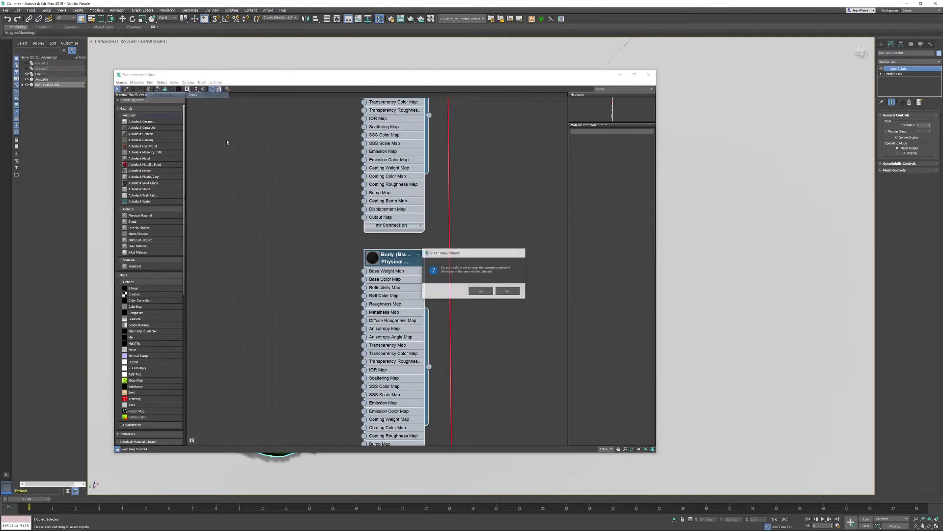
click(481, 291)
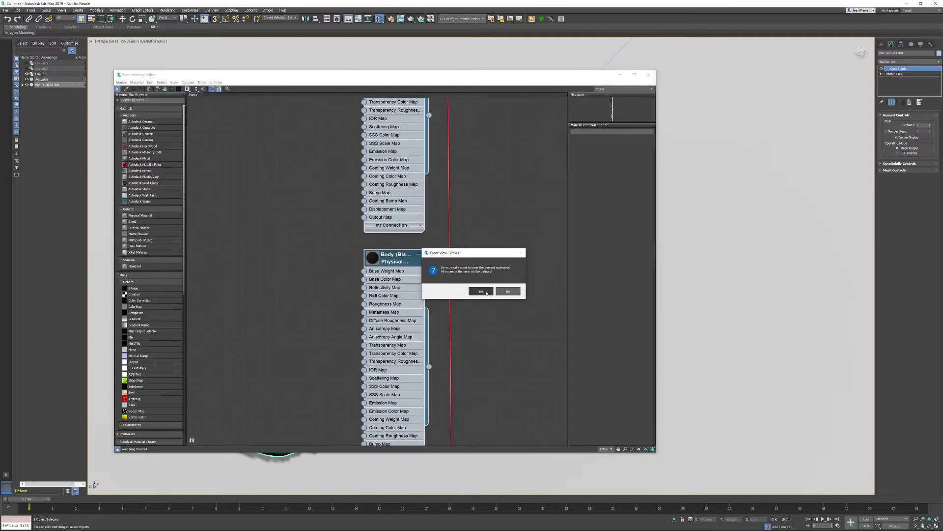
click(137, 83)
click(142, 95)
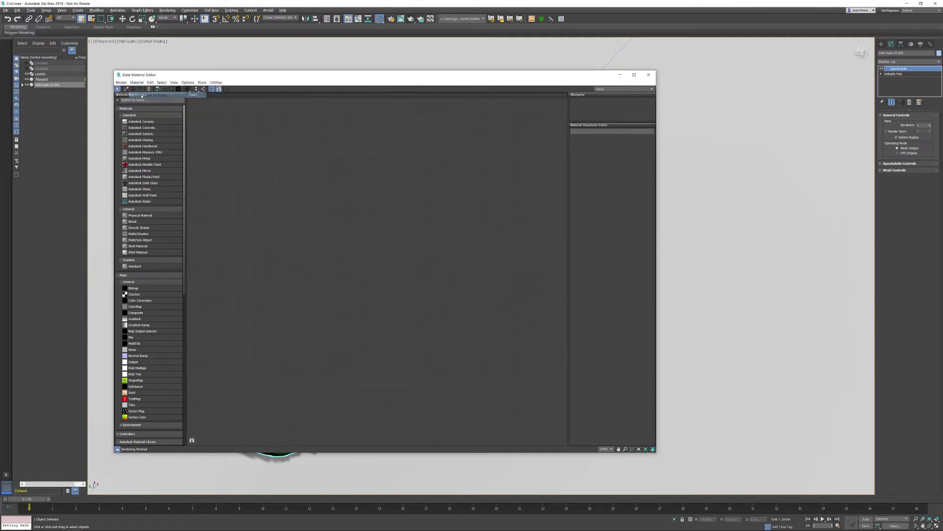
middle_drag(321, 191, 321, 293)
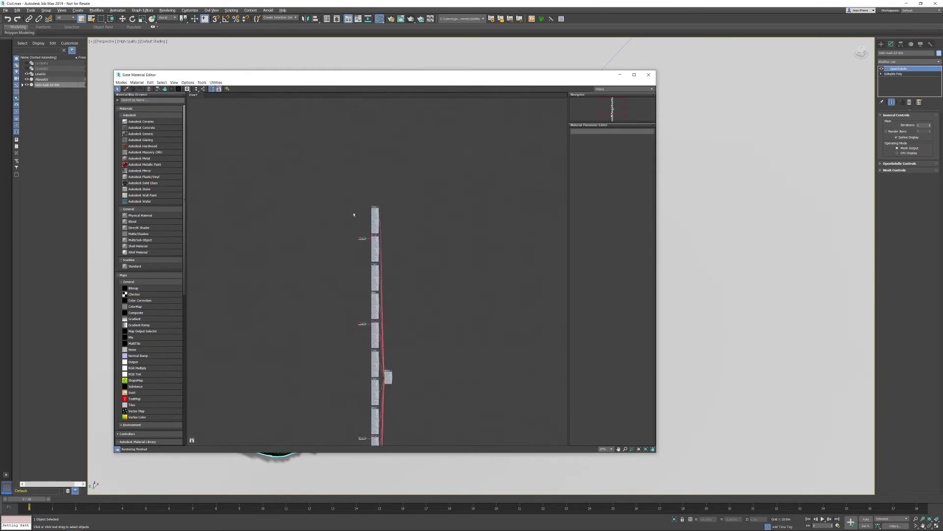
scroll(364, 207, up, 6)
scroll(432, 213, up, 3)
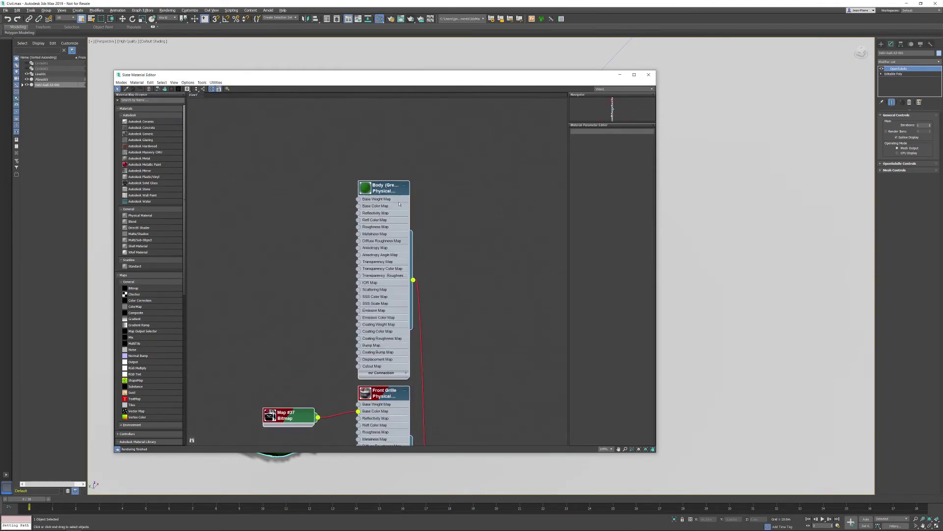
- Apply the Red Sports Car Paint preset to the Body material and minimize the Slate editor
double_click(380, 192)
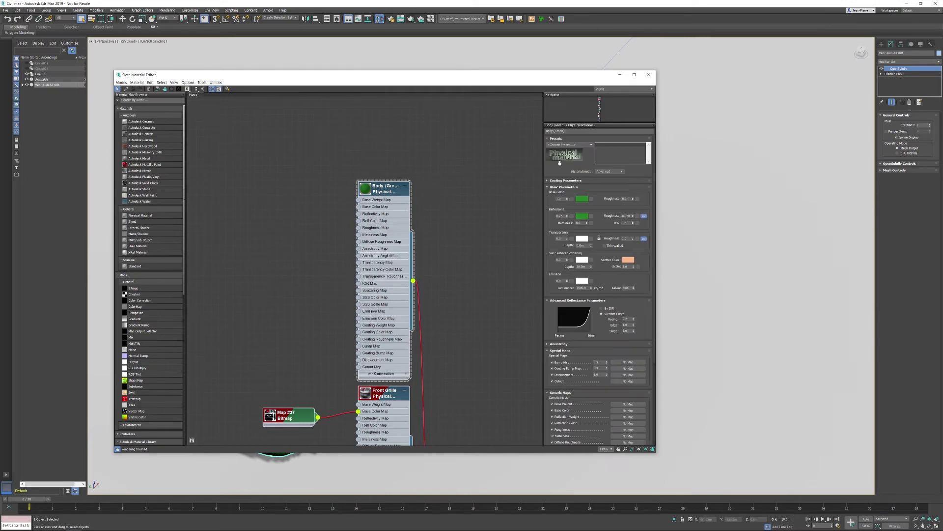
click(592, 145)
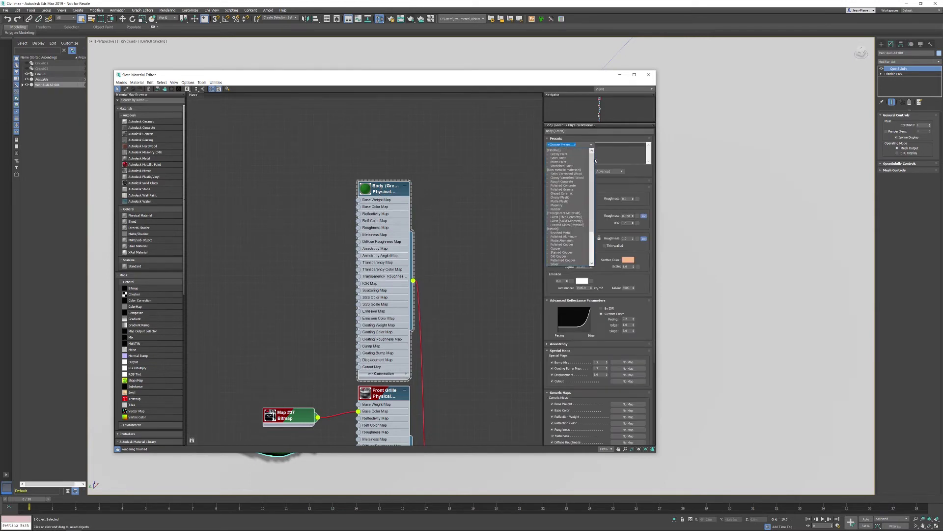
scroll(577, 243, down, 4)
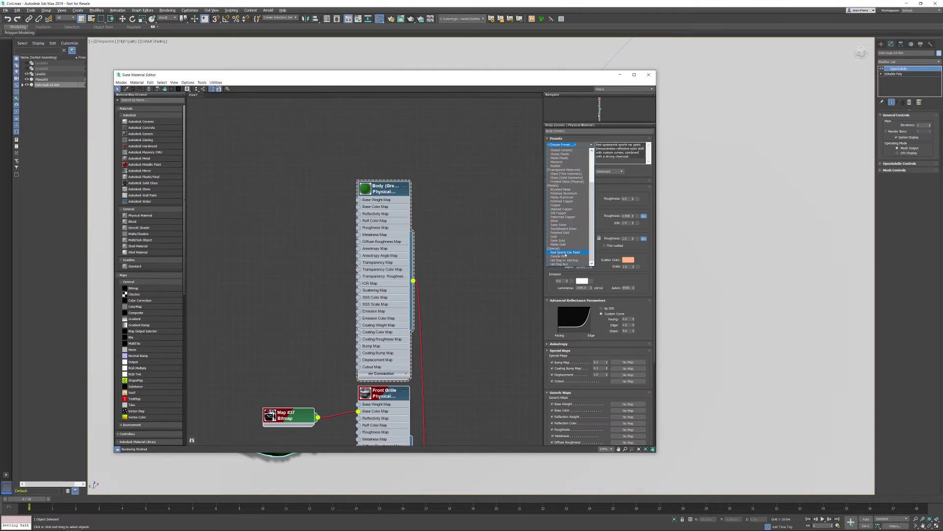
click(566, 253)
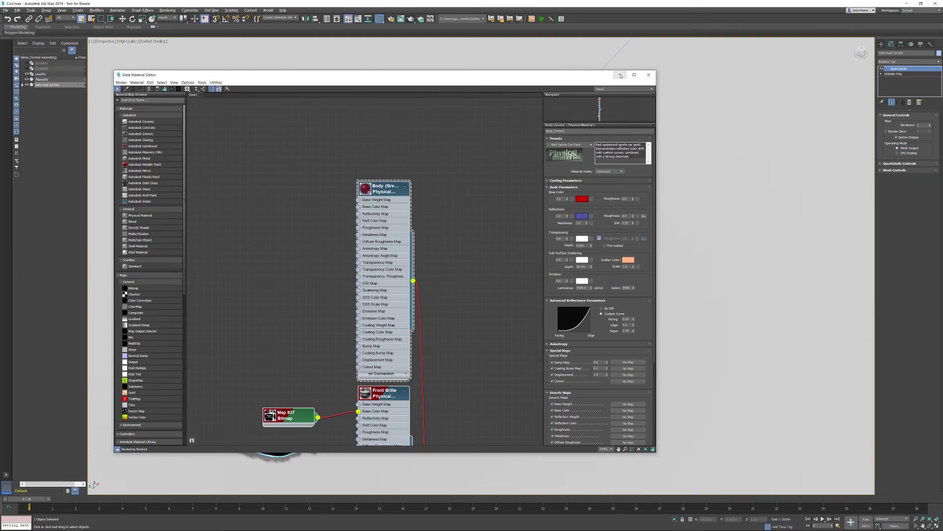
click(620, 74)
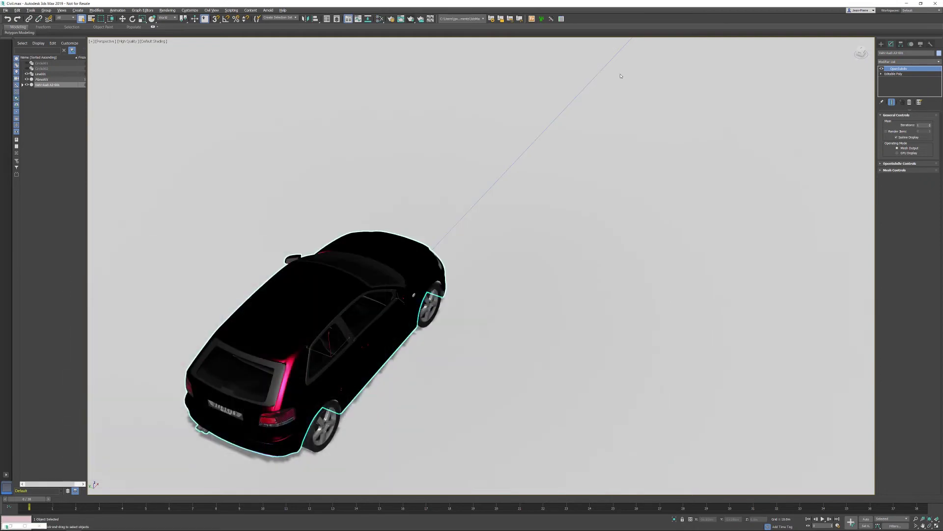
- Enable ActiveShade in the viewport and orbit to a side view of the car
click(129, 41)
click(138, 49)
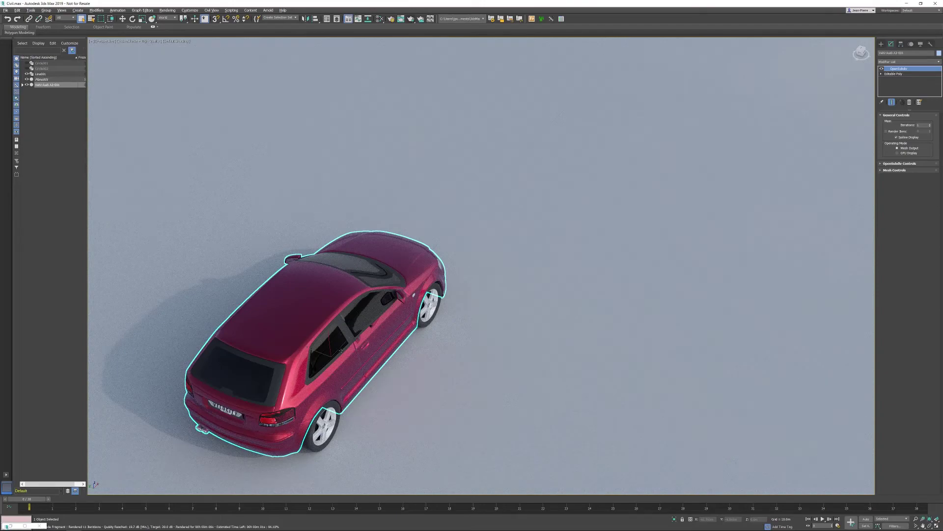
alt+middle_drag(342, 354, 326, 323)
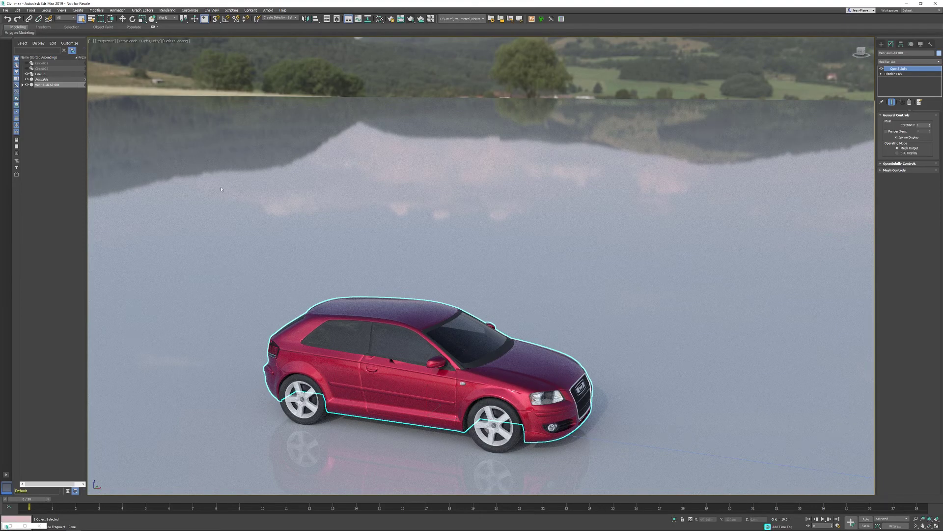
click(140, 40)
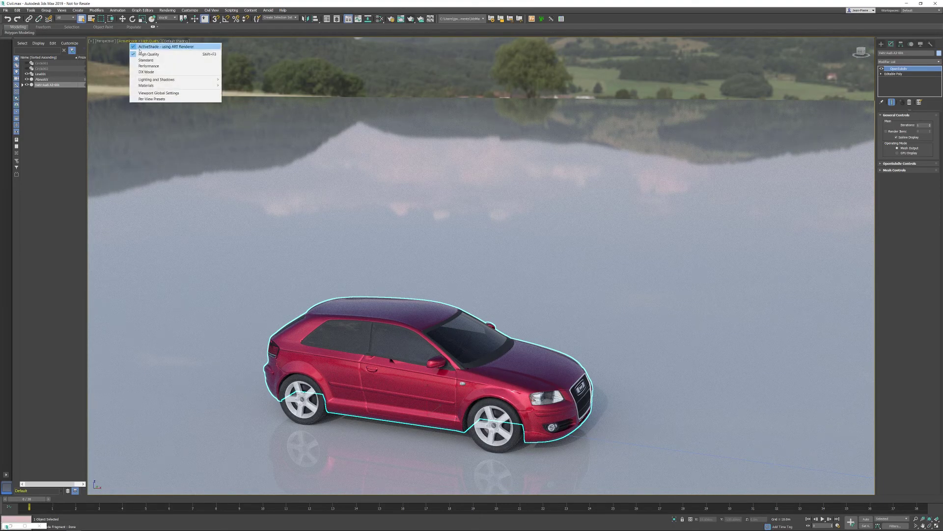
- Turn off ActiveShade and open the Civil View Explorer for the Audi A3
click(143, 47)
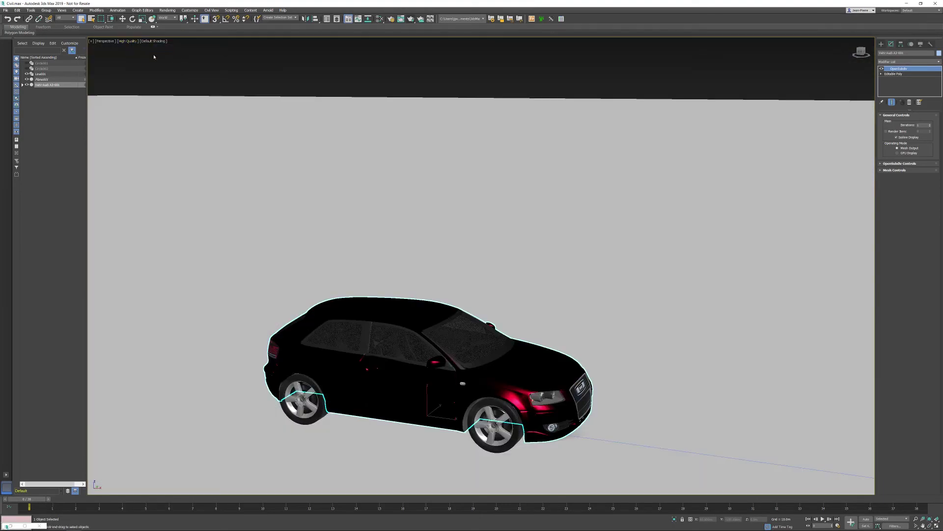
click(212, 10)
mouse_move(221, 20)
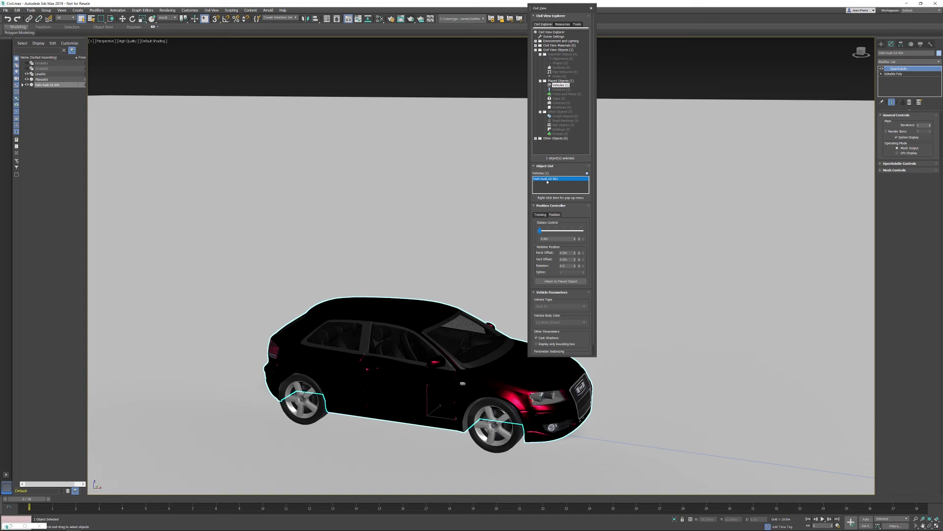
- Bake the Audi's XYZ position via Attach to Parent Object, unlinking it from Line001
click(541, 215)
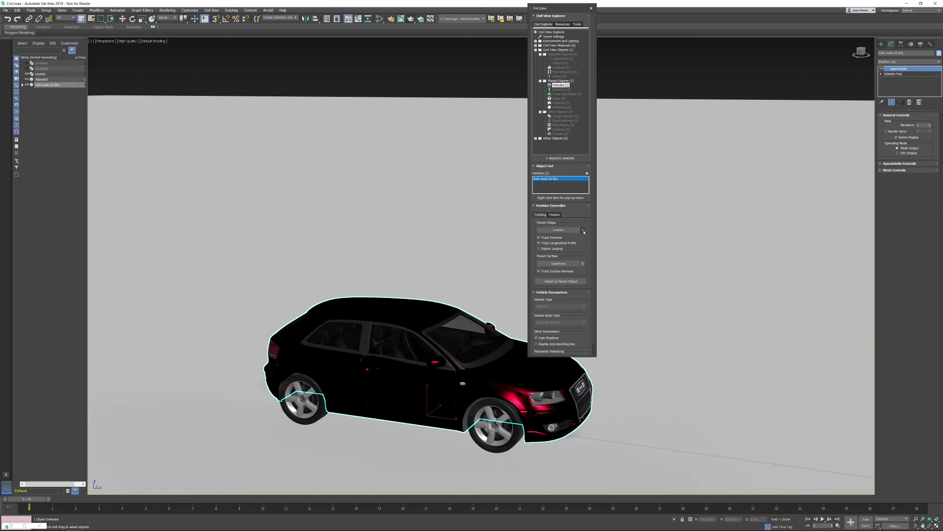
click(582, 230)
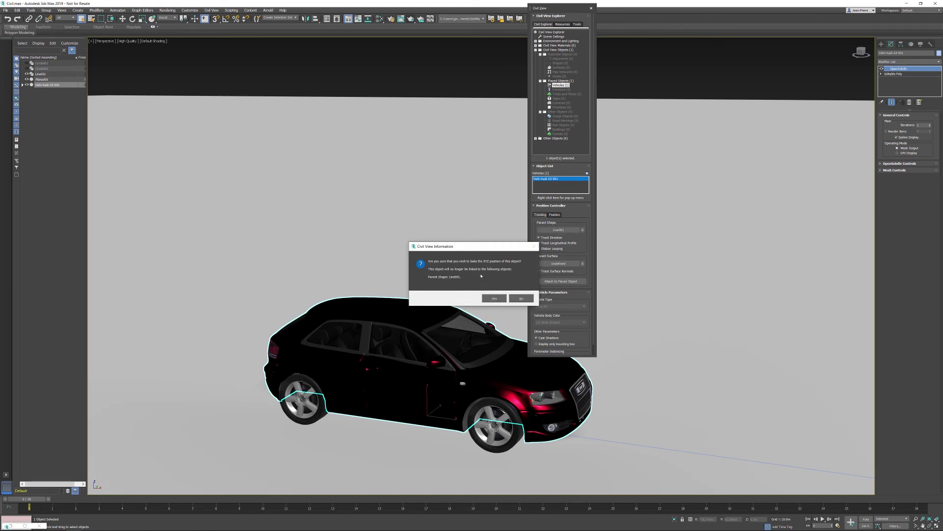
click(494, 297)
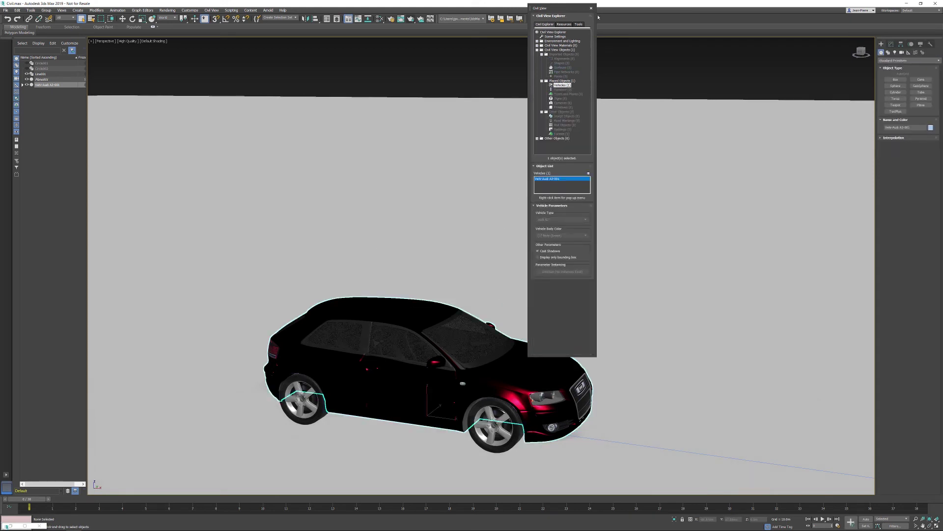
click(592, 8)
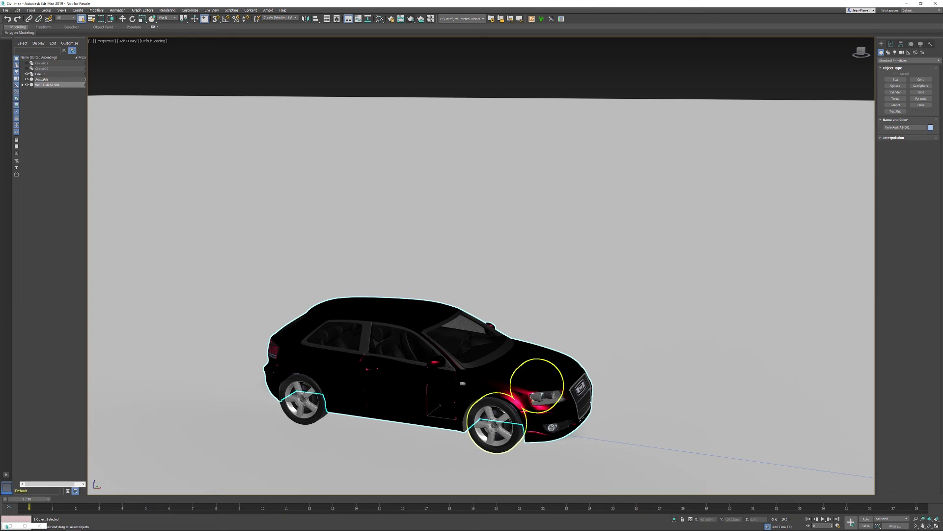
- Select the car body and both axles and group them as 'Audi A3'
click(450, 427)
ctrl+click(303, 399)
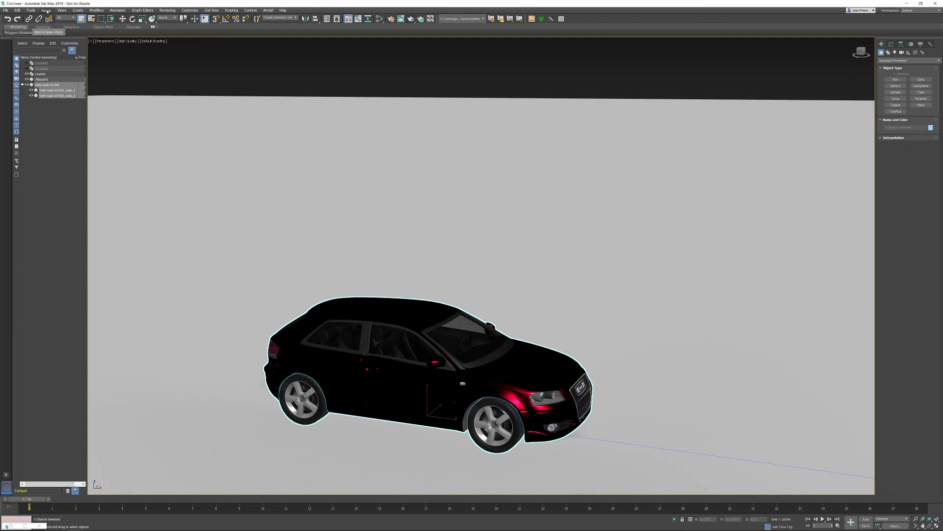
click(45, 10)
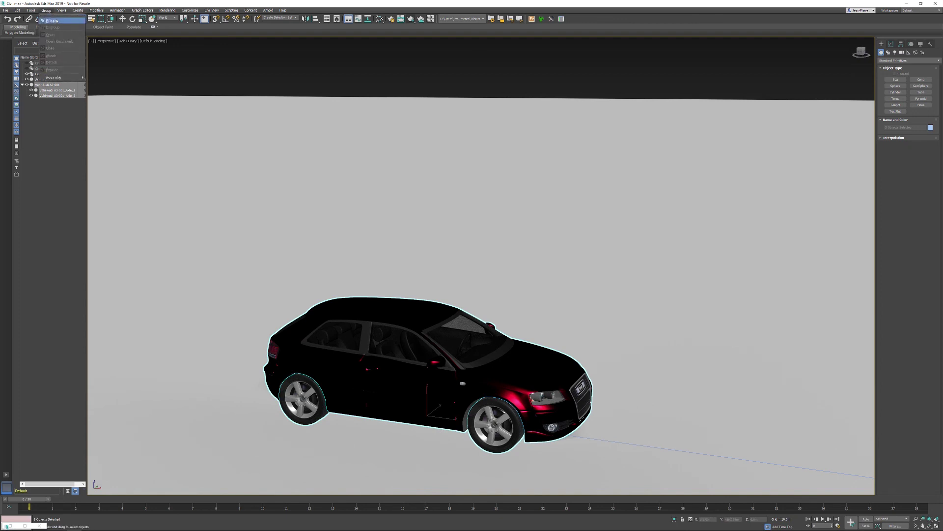
click(56, 21)
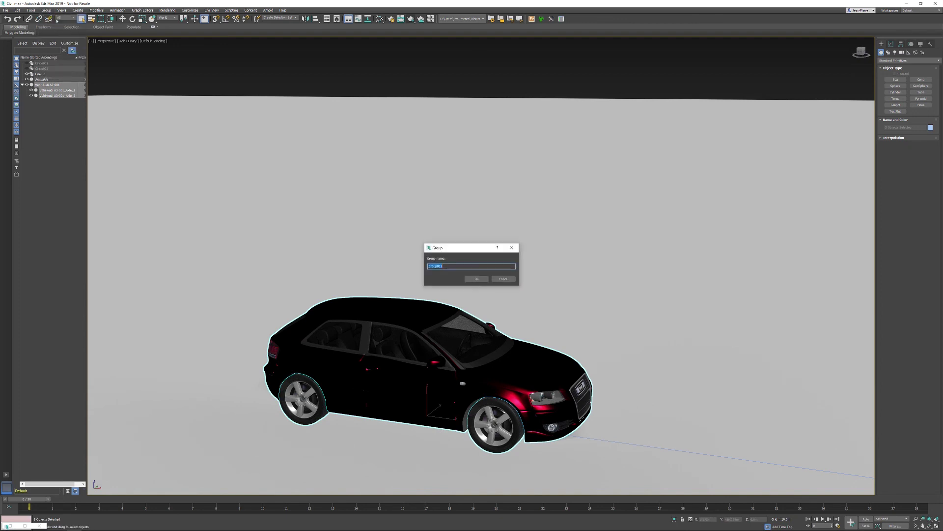
text(Audi A3)
click(476, 279)
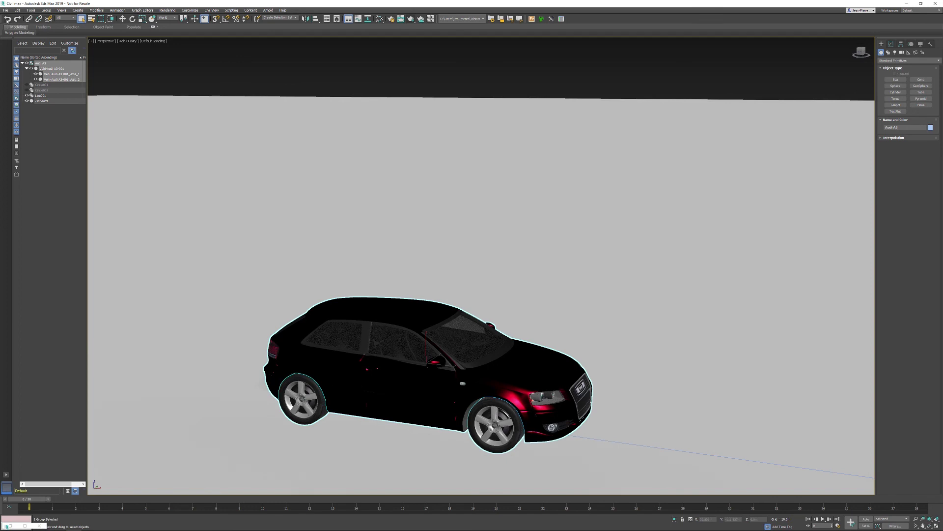
click(5, 10)
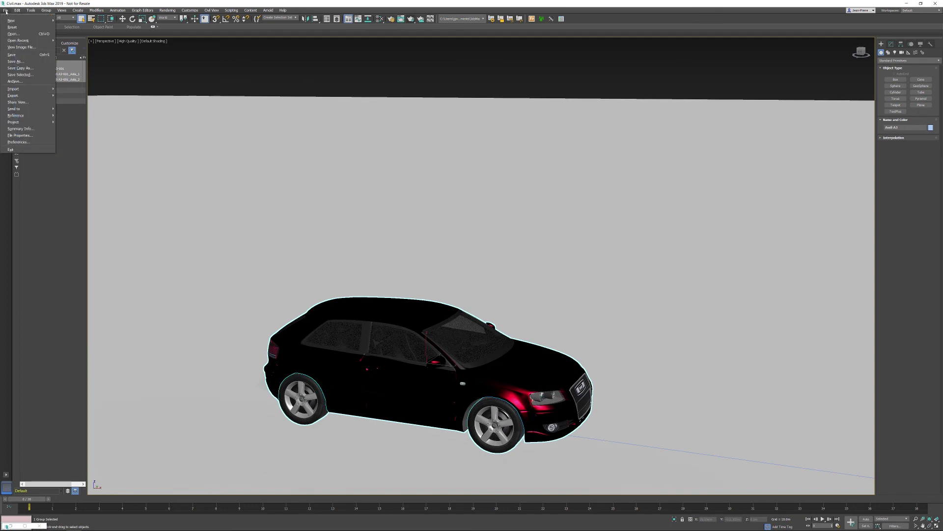
click(20, 74)
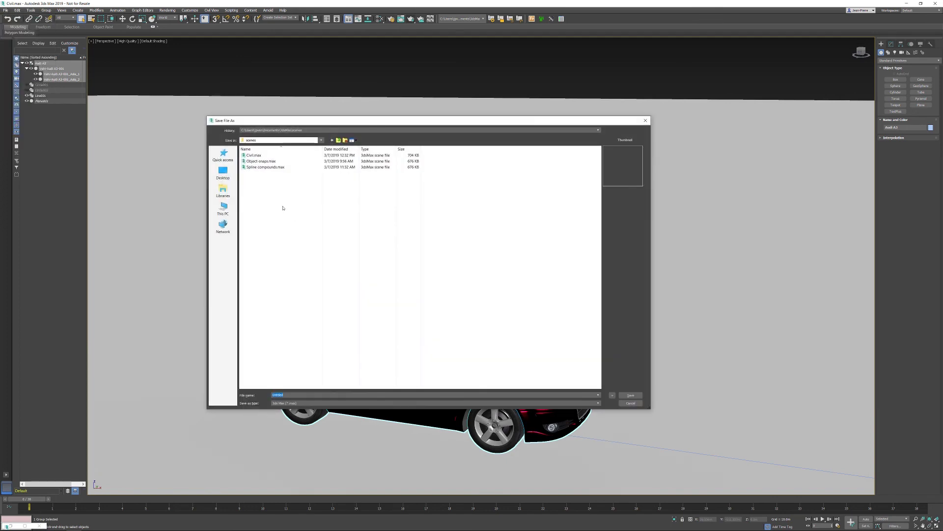
click(631, 404)
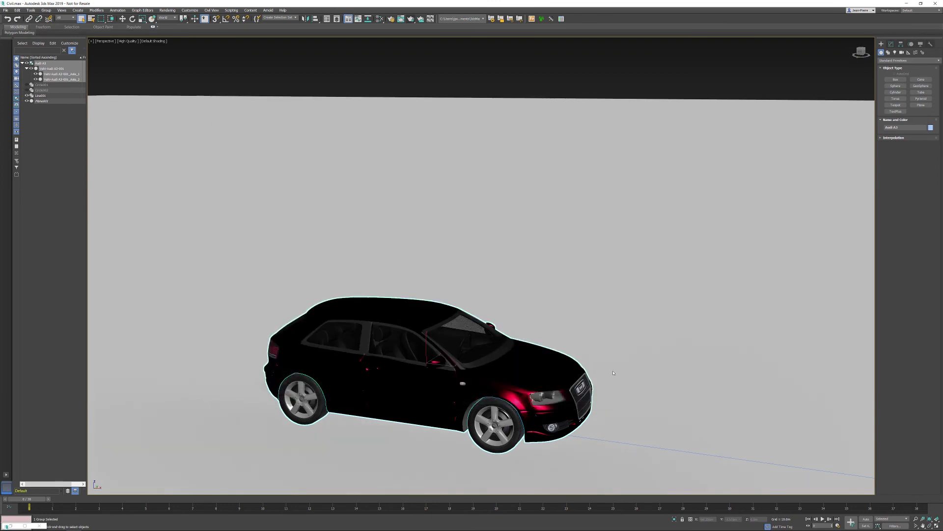